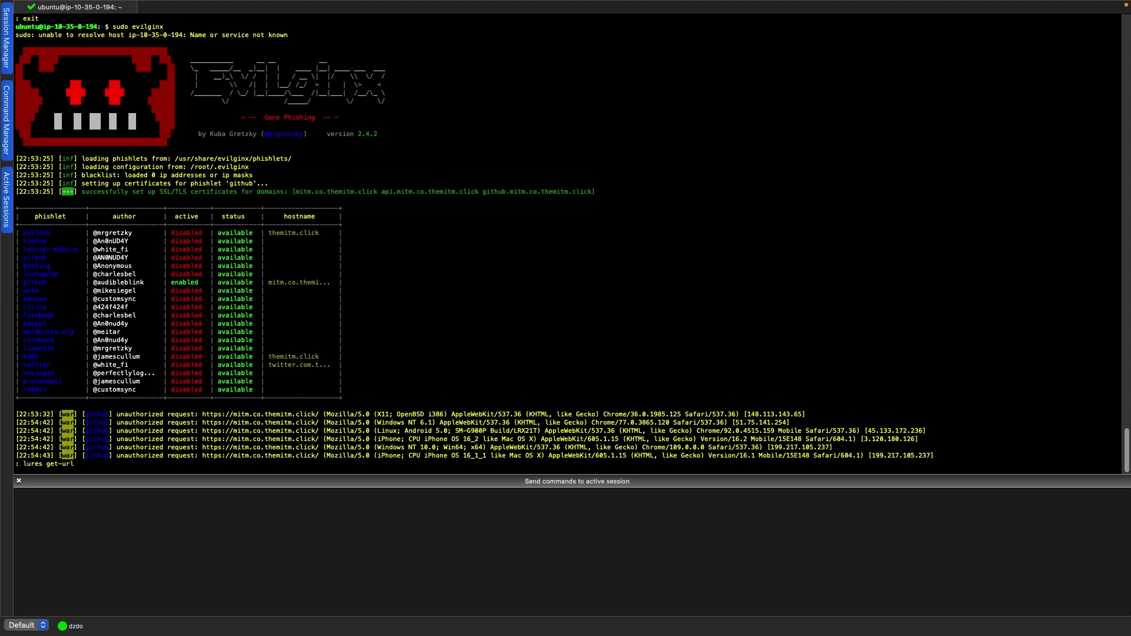
{"action": "type", "text": "3"}
Step: Generate the lure 3 phishing URL in Evilginx and select it for copying
{"action": "key", "text": "Return"}
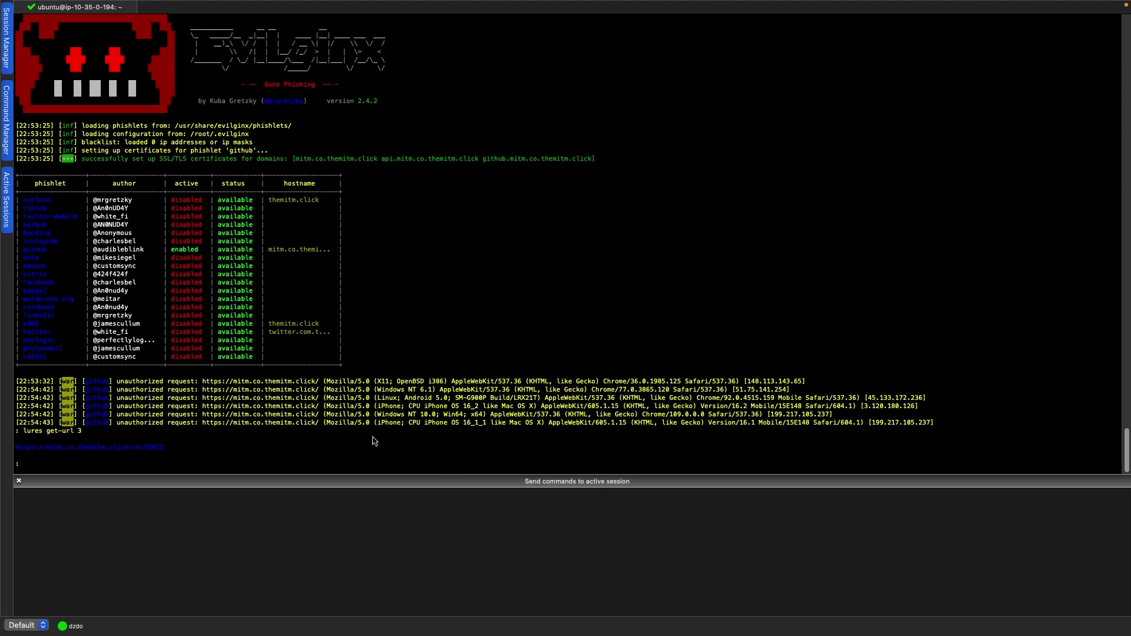
{"action": "left_click_drag", "start_coordinate": [163, 448], "coordinate": [8, 454]}
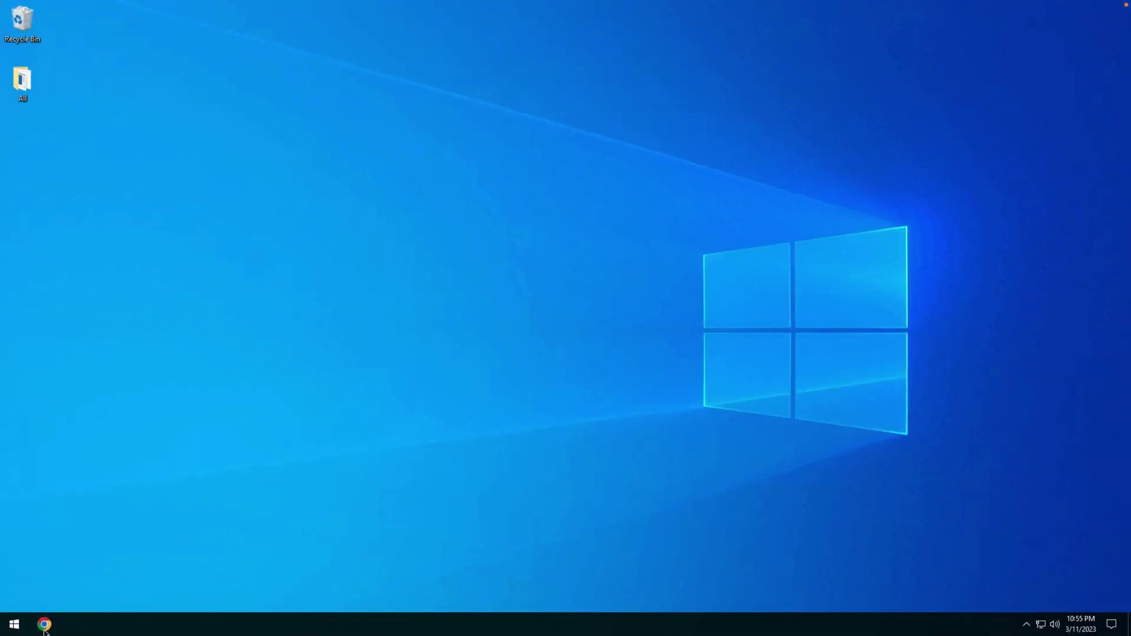
Step: Load the pasted phishing link in Chrome to reach the fake GitHub sign-in page
{"action": "left_click", "coordinate": [45, 625]}
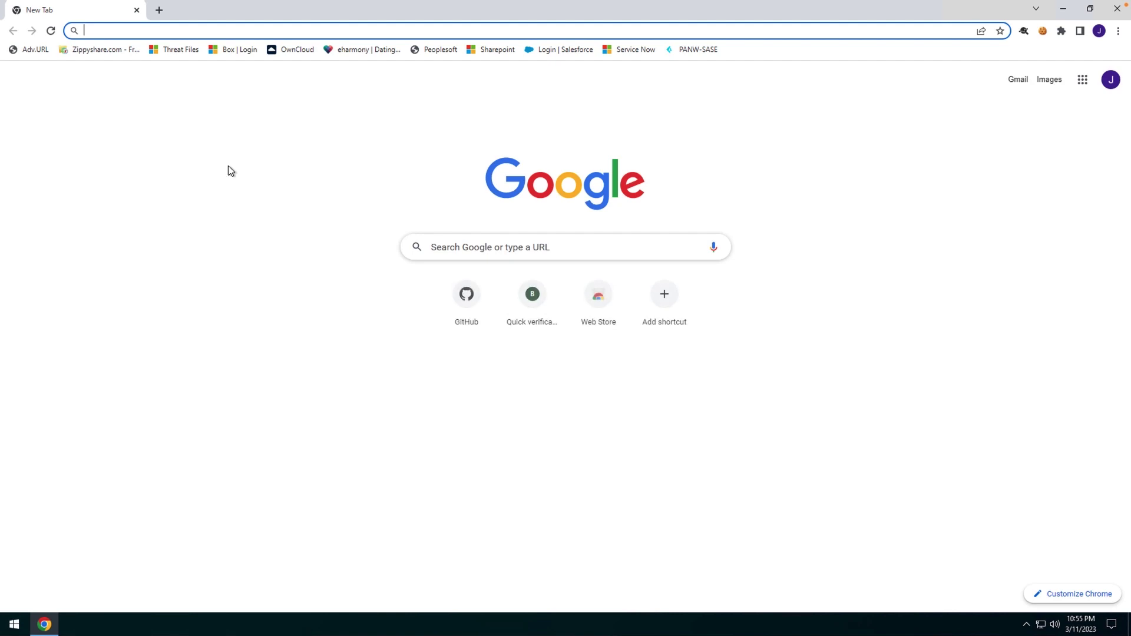
{"action": "left_click", "coordinate": [249, 29]}
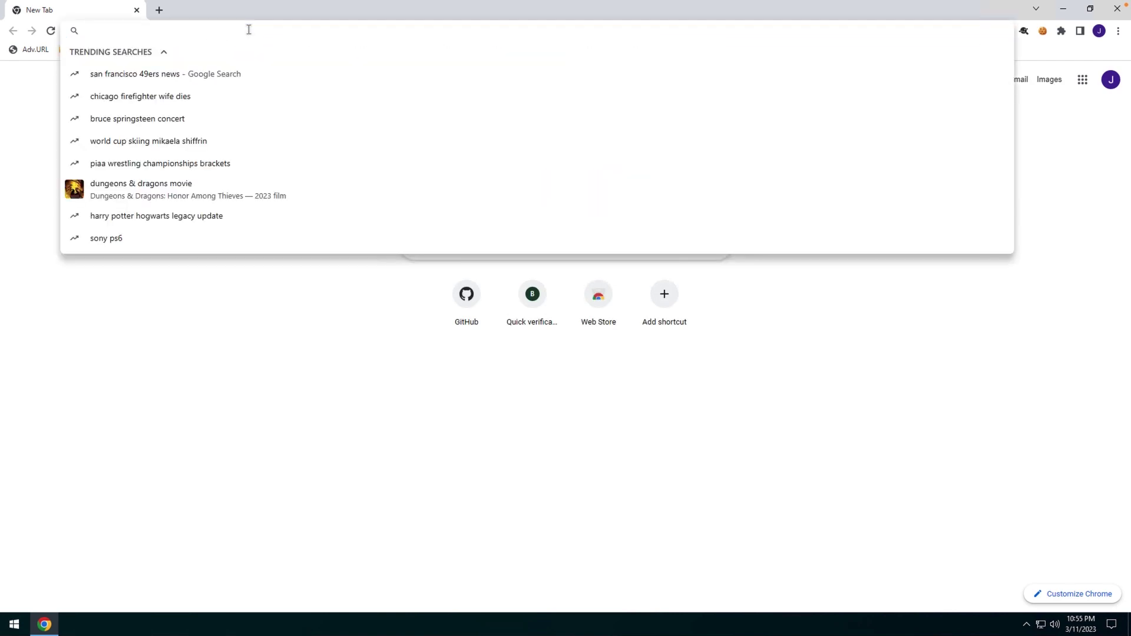
{"action": "type", "text": "https://mitm.co.themitm.click/rkcYCRCZ"}
{"action": "key", "text": "Return"}
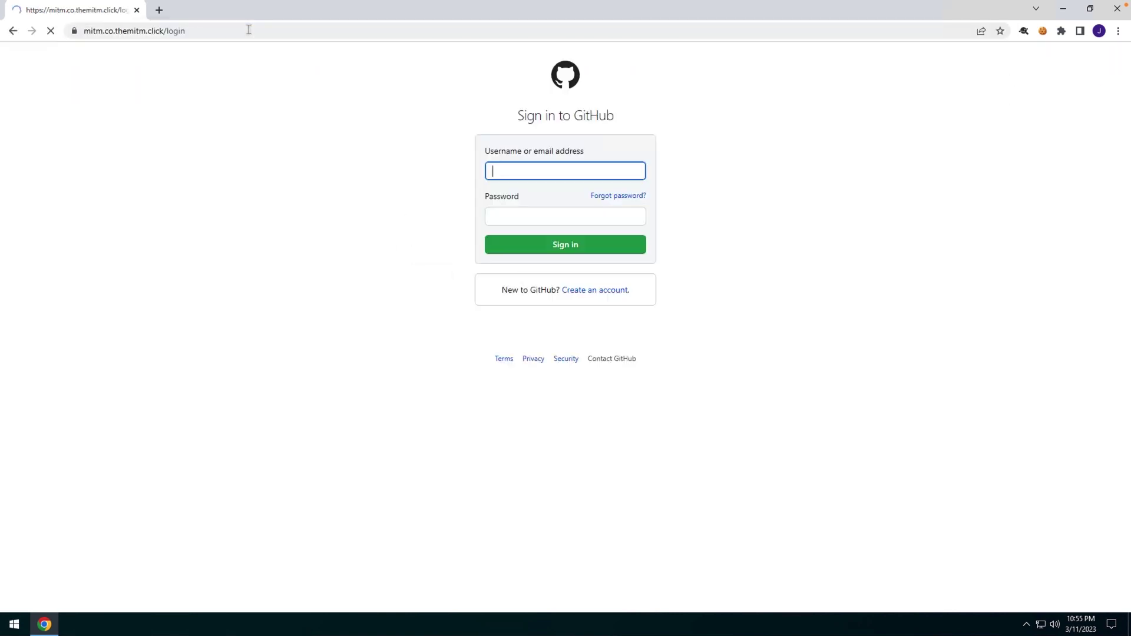
{"action": "type", "text": "jmatt"}
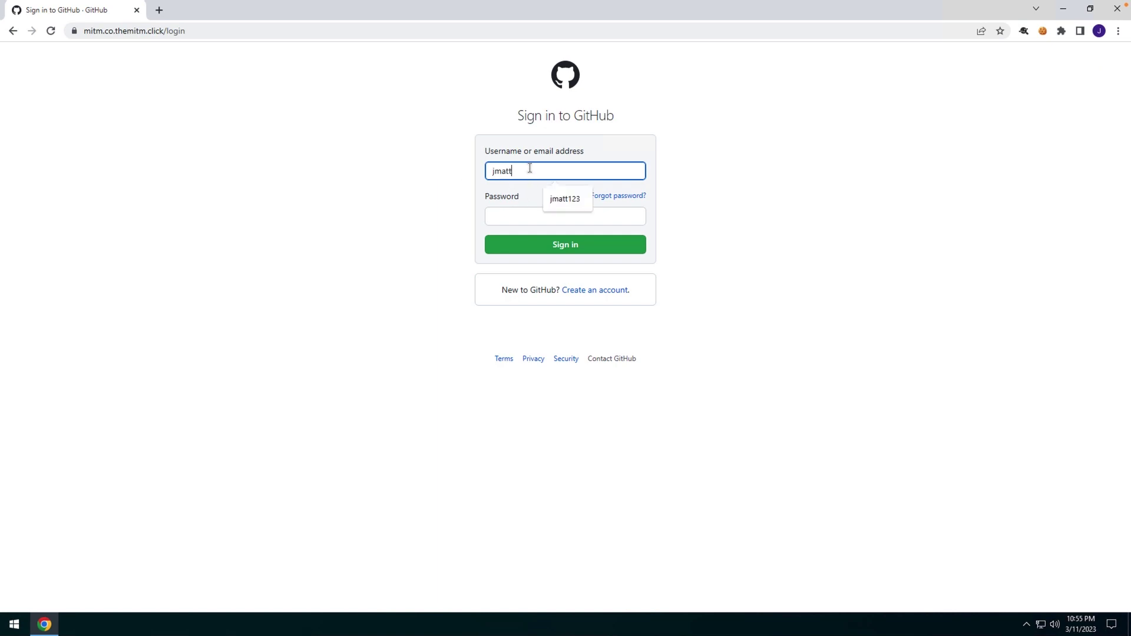
Step: Sign in with the saved username and password through the phishing page
{"action": "key", "text": "Tab"}
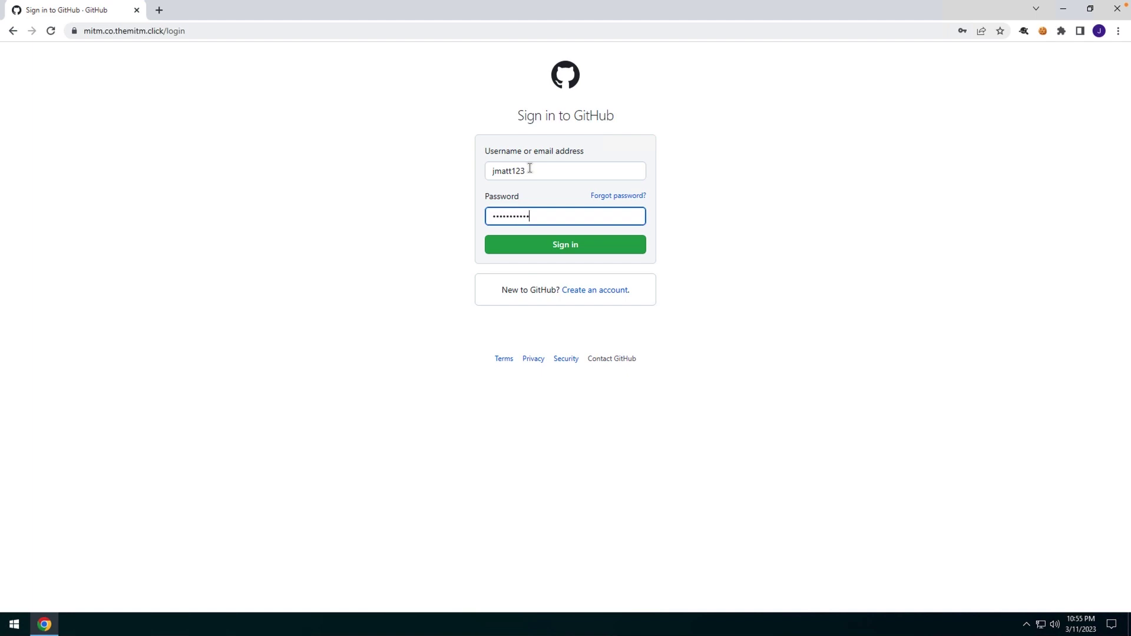
{"action": "key", "text": "Return"}
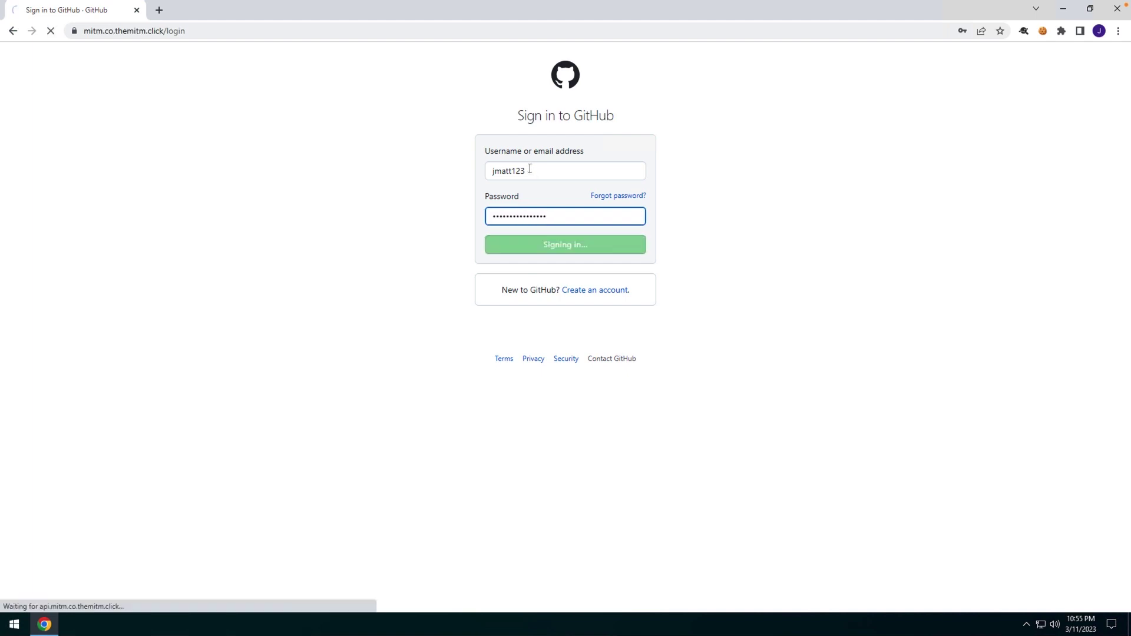
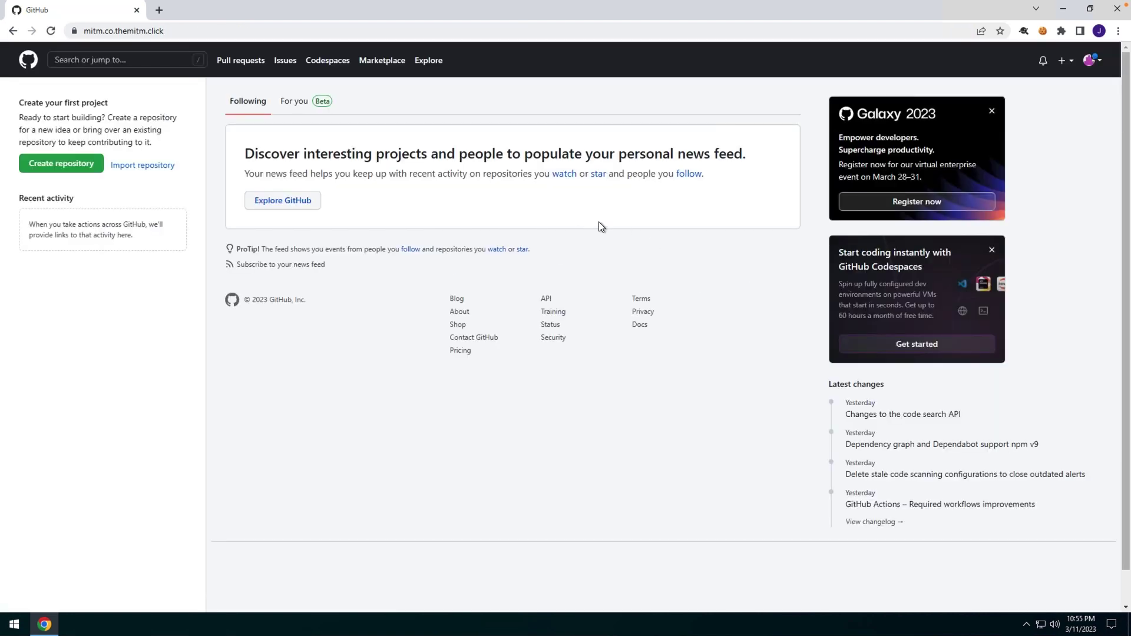
Step: Select the user_session cookie value for mitm.co.themitm.click in Cookie-Editor
{"action": "left_click", "coordinate": [1042, 31]}
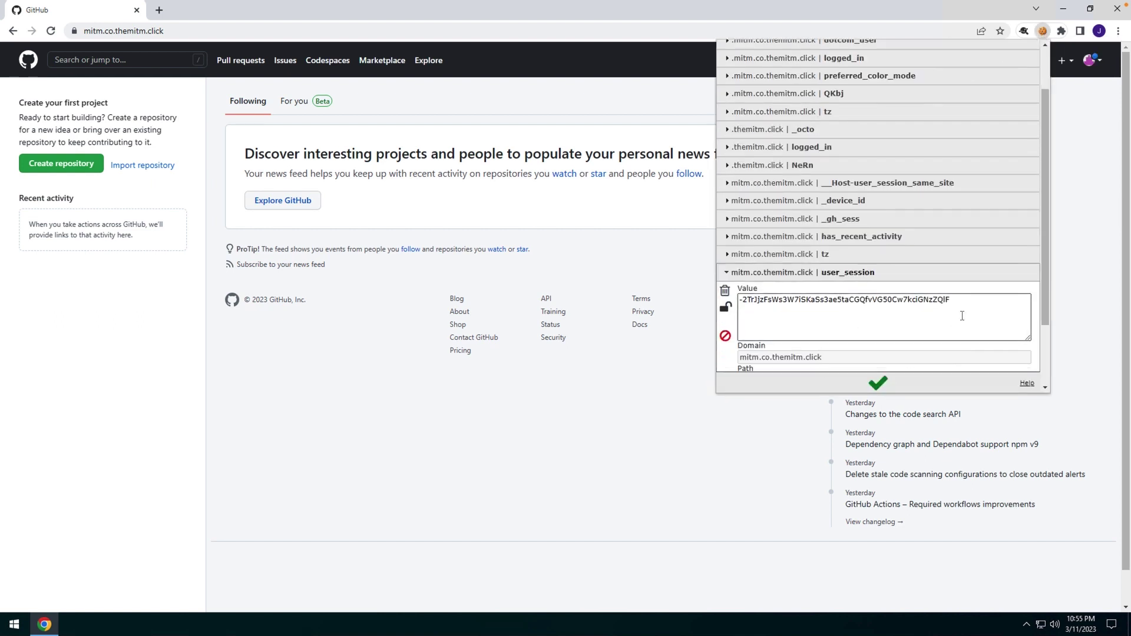
{"action": "triple_click", "coordinate": [961, 316]}
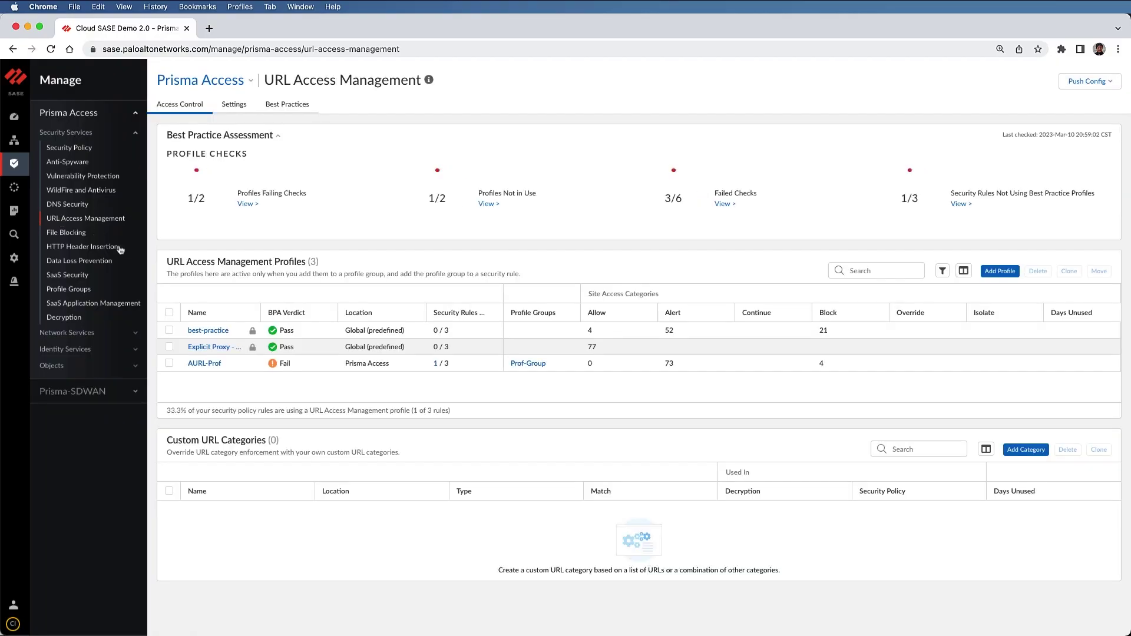
Step: Open the AURL-Prof URL access profile to check cloud inline categorization
{"action": "left_click", "coordinate": [205, 364]}
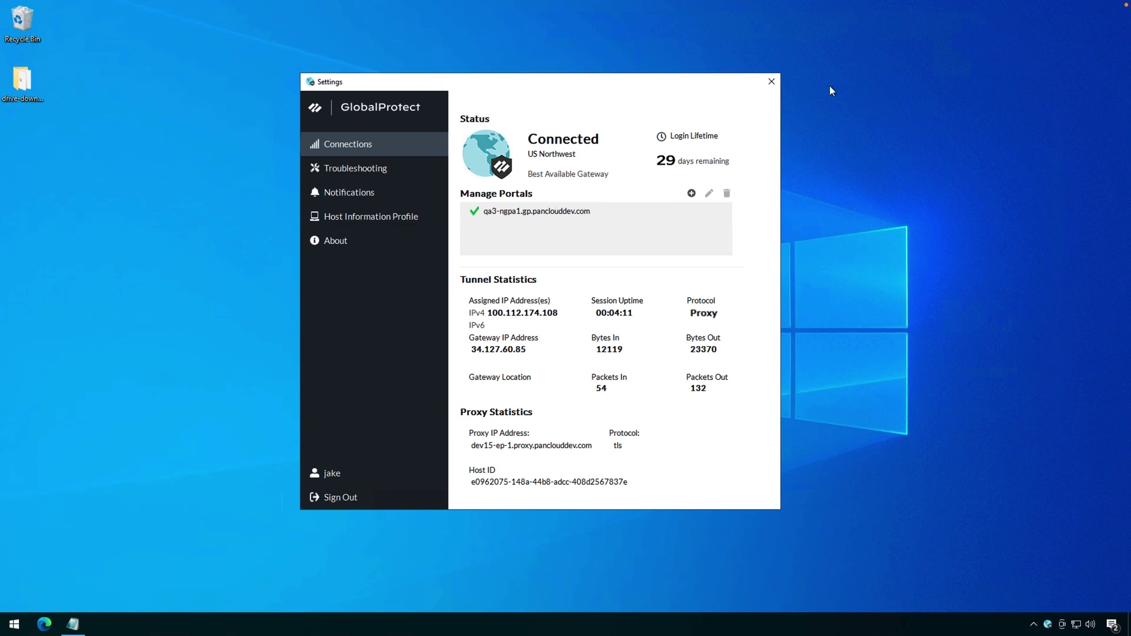
Step: Close GlobalProtect, load the pasted phishing link in Edge, and maximize the window
{"action": "left_click", "coordinate": [772, 81]}
{"action": "left_click", "coordinate": [44, 624]}
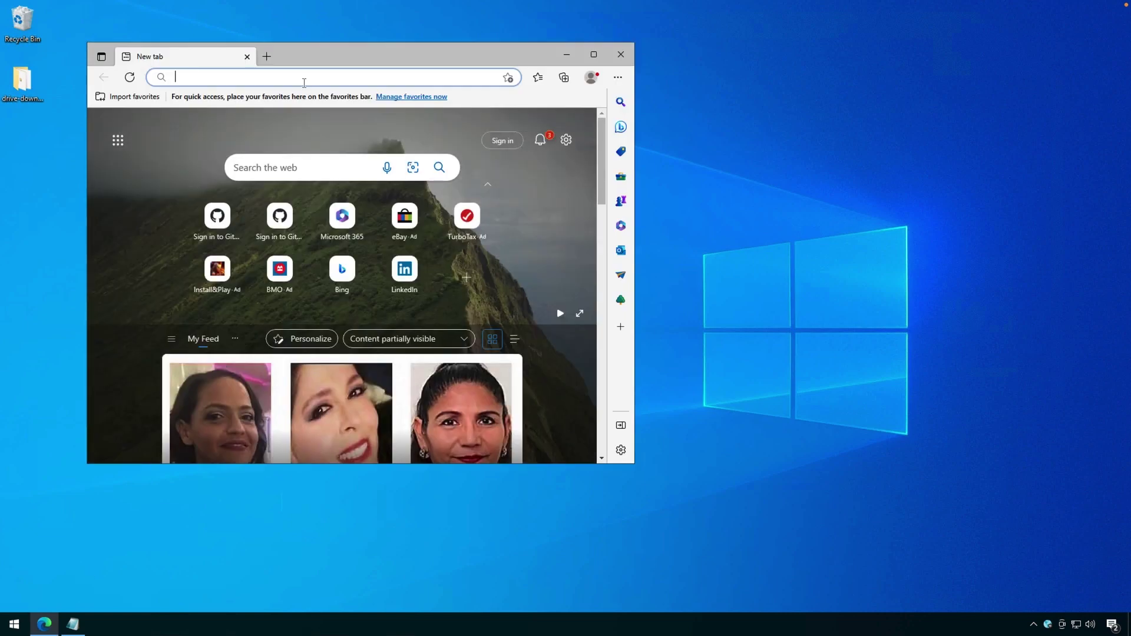
{"action": "type", "text": "https://mitm.co.themitm.click/rkcYCRCZ"}
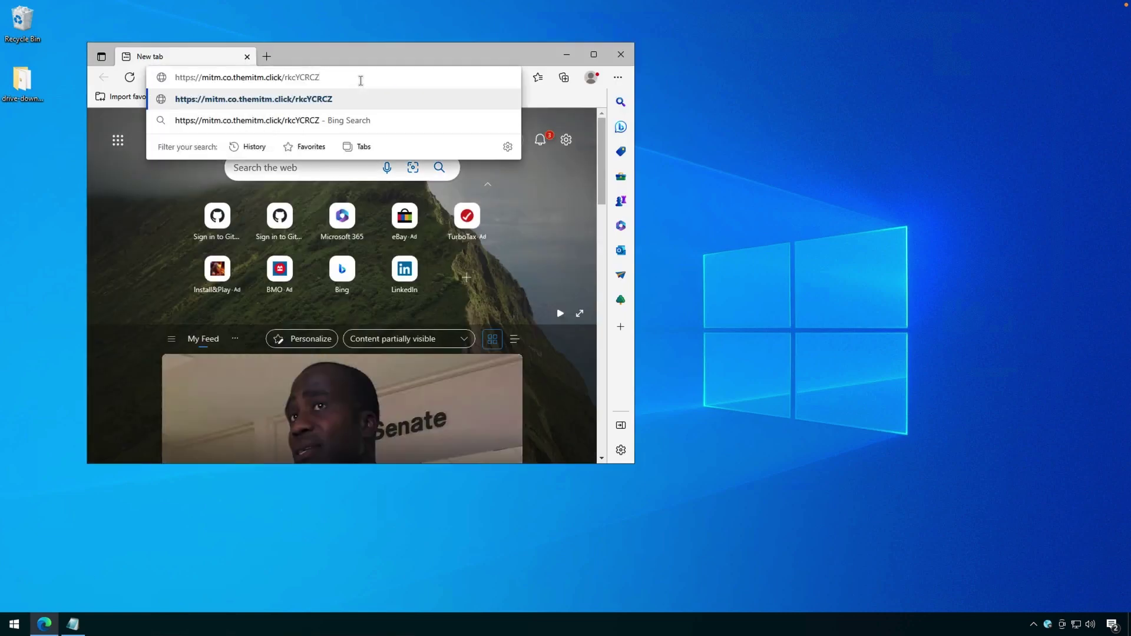
{"action": "key", "text": "Return"}
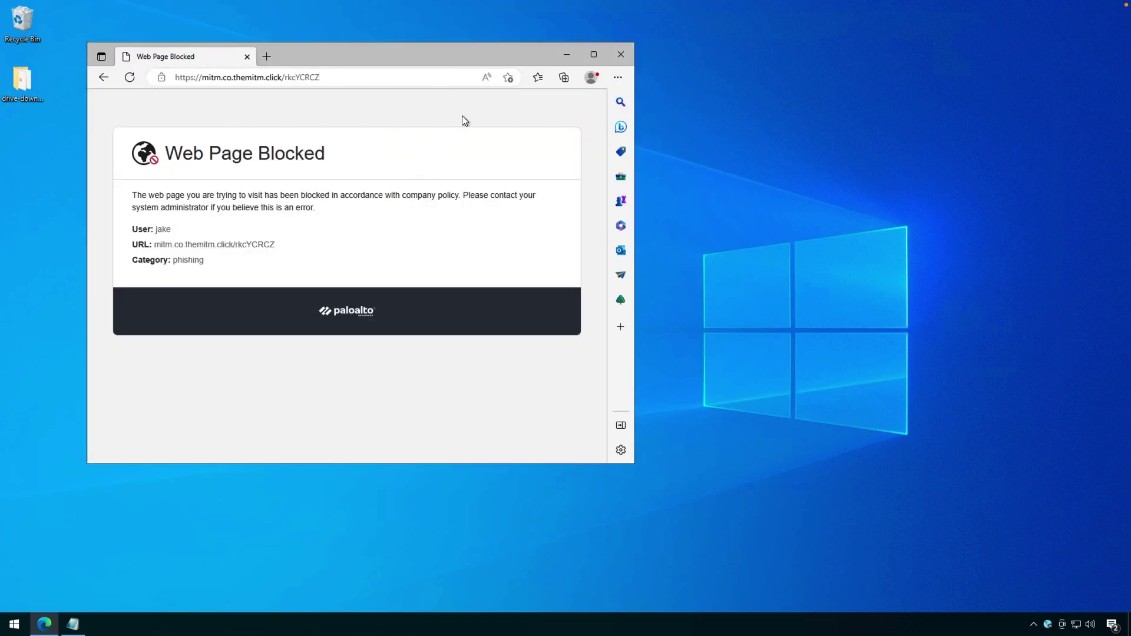
{"action": "left_click", "coordinate": [595, 54]}
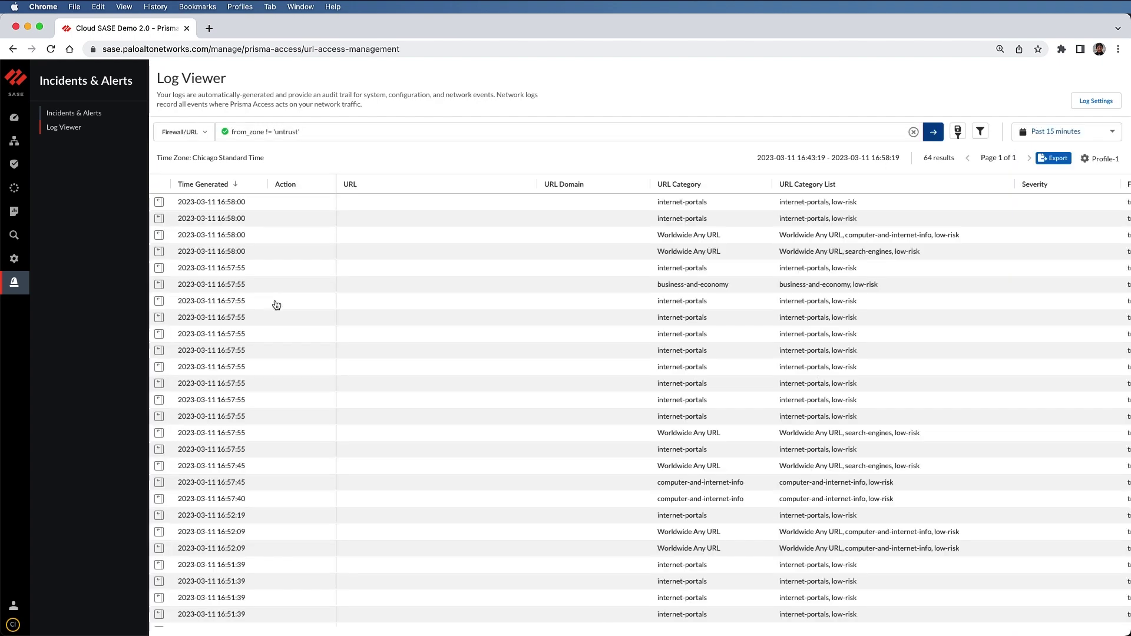
{"action": "scroll", "coordinate": [346, 262], "scroll_direction": "down", "scroll_amount": 5}
{"action": "scroll", "coordinate": [349, 265], "scroll_direction": "down", "scroll_amount": 5}
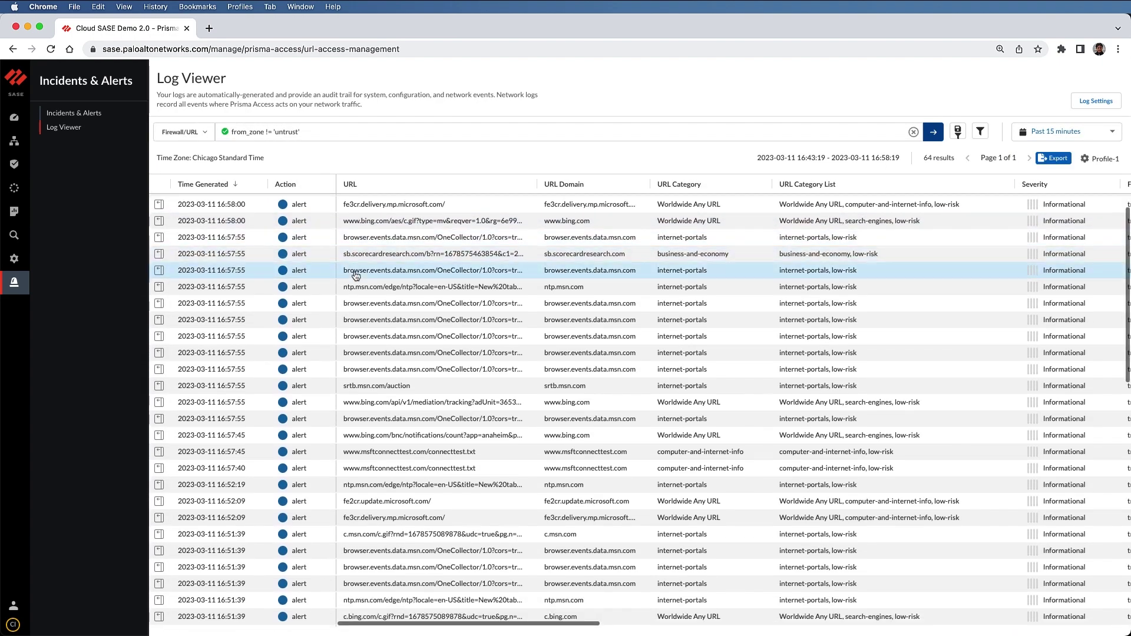
{"action": "scroll", "coordinate": [352, 270], "scroll_direction": "down", "scroll_amount": 3}
{"action": "scroll", "coordinate": [353, 275], "scroll_direction": "down", "scroll_amount": 5}
{"action": "scroll", "coordinate": [354, 276], "scroll_direction": "down", "scroll_amount": 3}
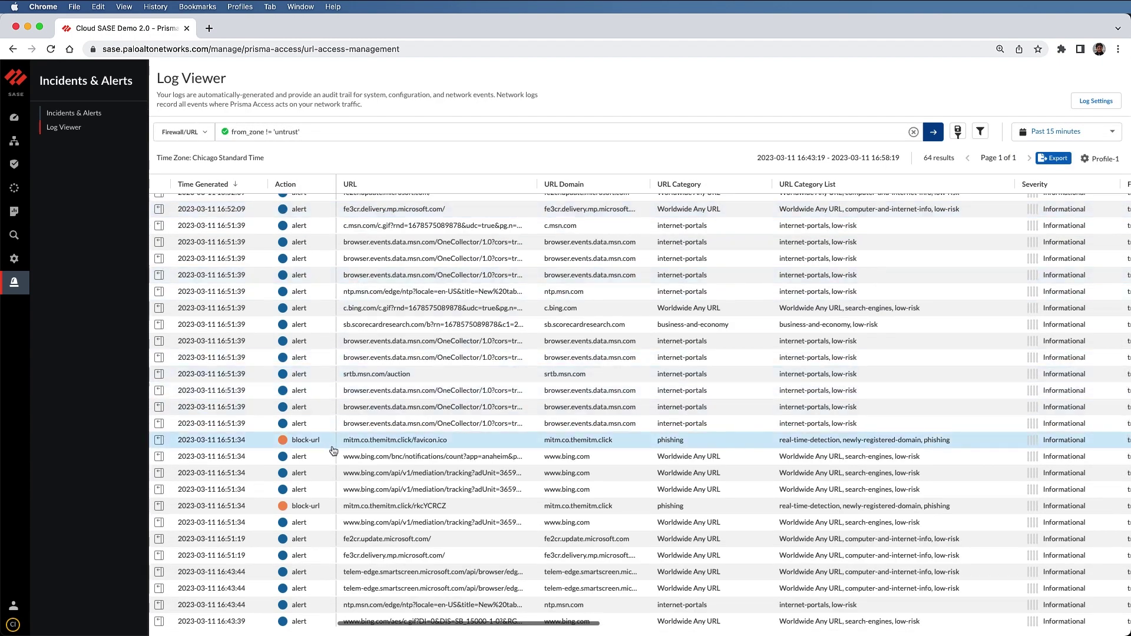